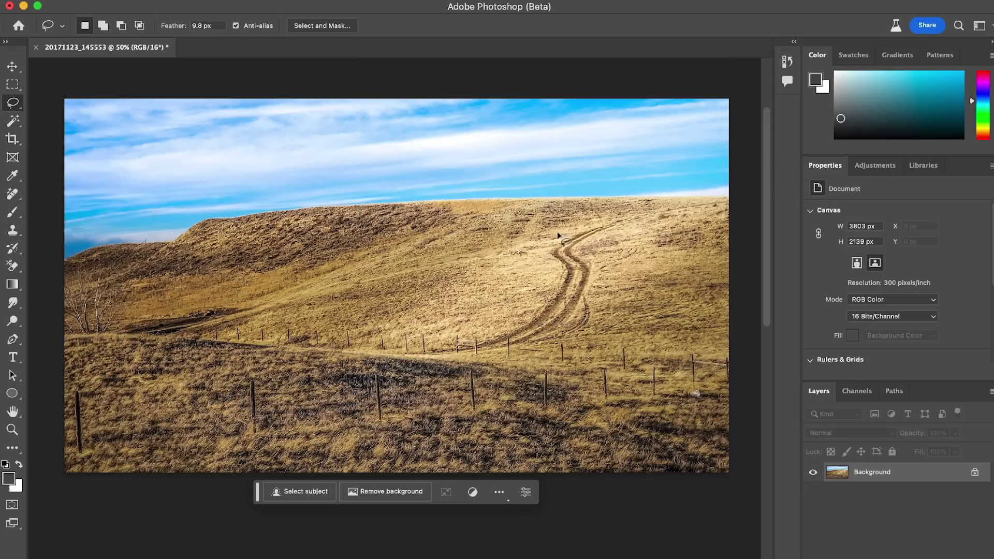
# Step: Lasso a castle-shaped area of sky above the hilltop
pyautogui.moveTo(542, 237)
pyautogui.mouseDown()
pyautogui.moveTo(707, 228)
pyautogui.moveTo(711, 155)
pyautogui.mouseUp()
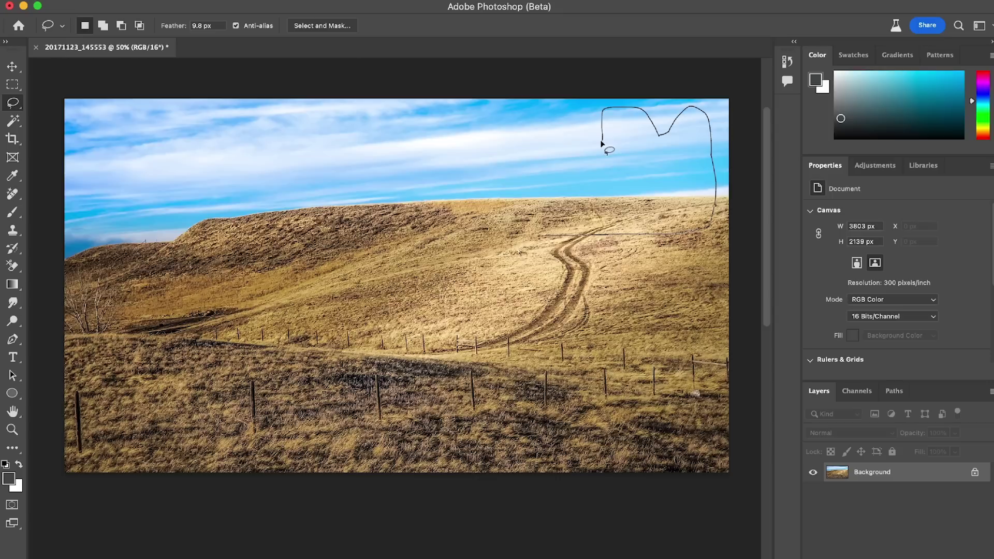
pyautogui.moveTo(577, 142)
pyautogui.mouseDown()
pyautogui.moveTo(567, 112)
pyautogui.moveTo(532, 111)
pyautogui.mouseUp()
pyautogui.moveTo(377, 191)
pyautogui.mouseDown()
pyautogui.moveTo(357, 200)
pyautogui.moveTo(386, 241)
pyautogui.mouseUp()
pyautogui.moveTo(543, 237); pyautogui.dragTo(544, 238)
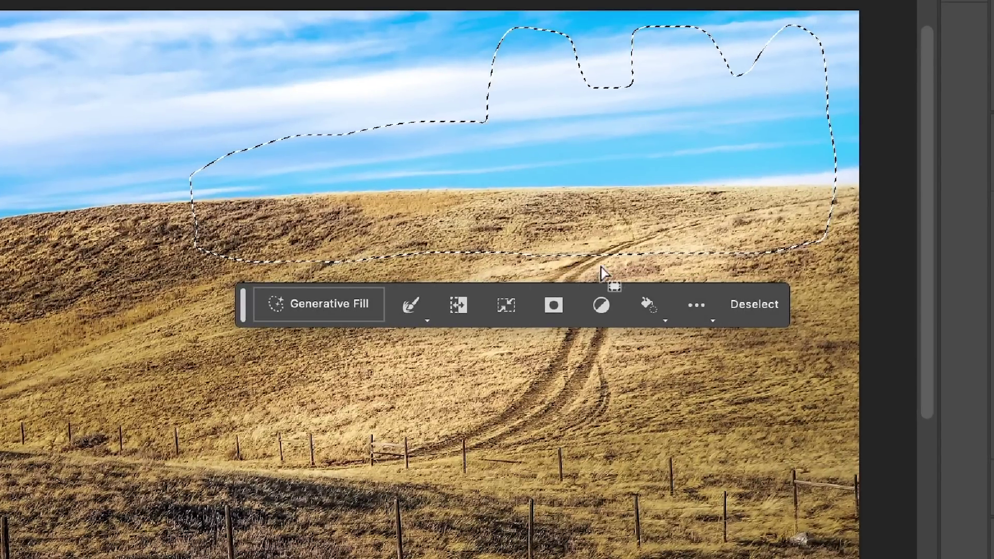
# Step: Generative Fill the selection with 'castle' and keep the first of three variations
pyautogui.click(324, 302)
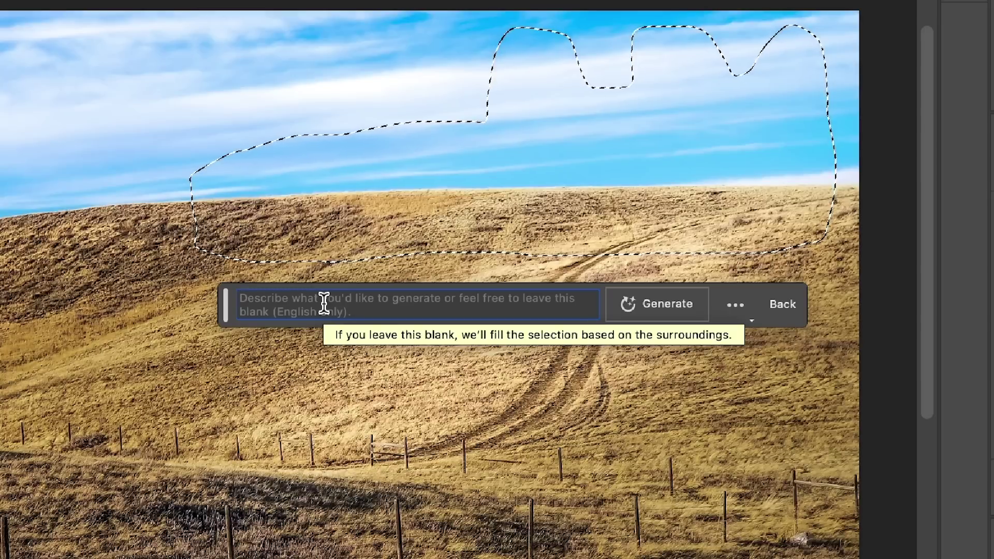
pyautogui.write('castle')
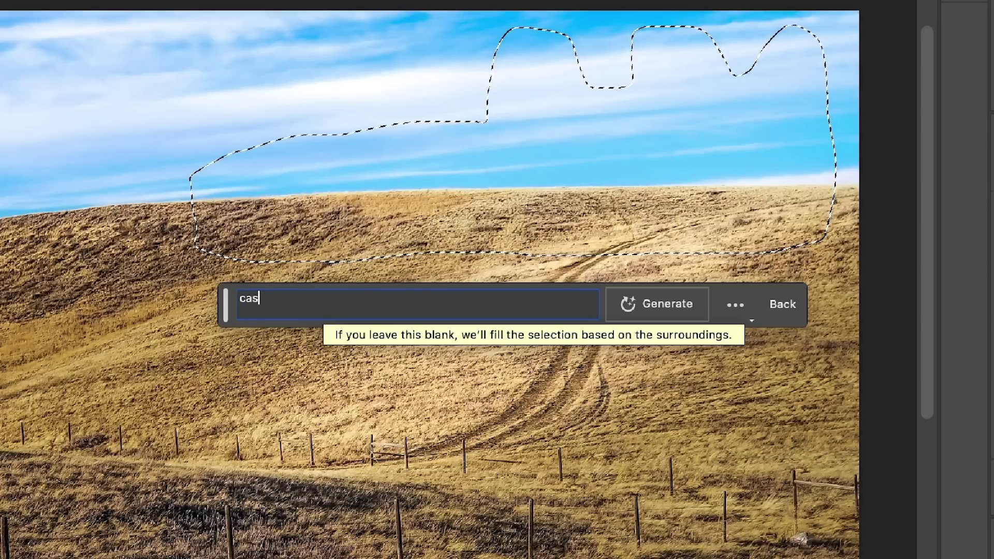
pyautogui.click(652, 307)
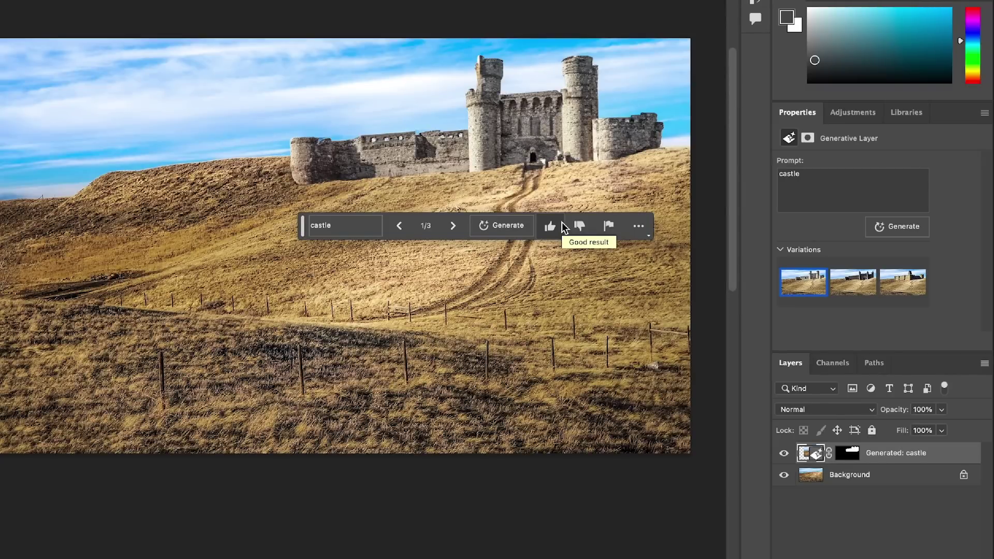
pyautogui.click(903, 282)
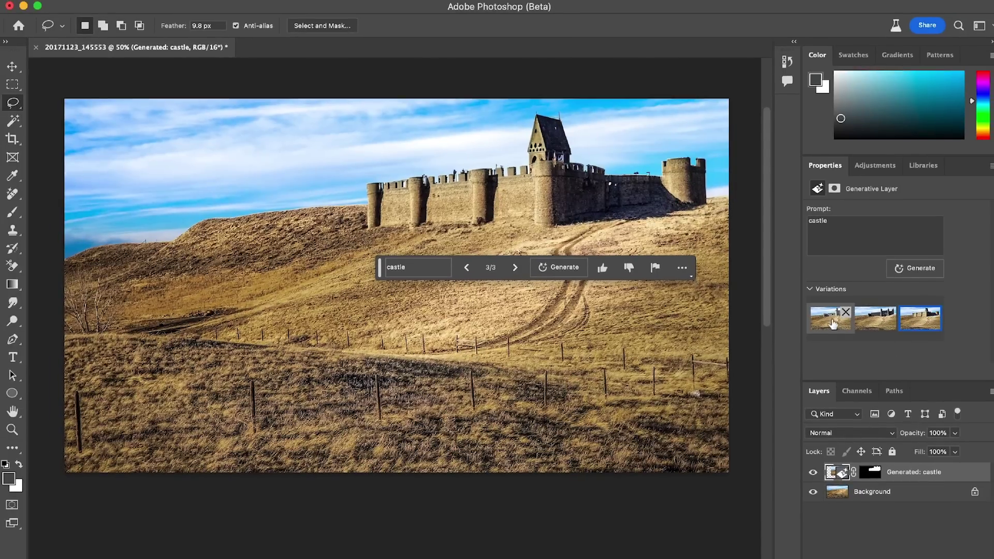
pyautogui.click(828, 321)
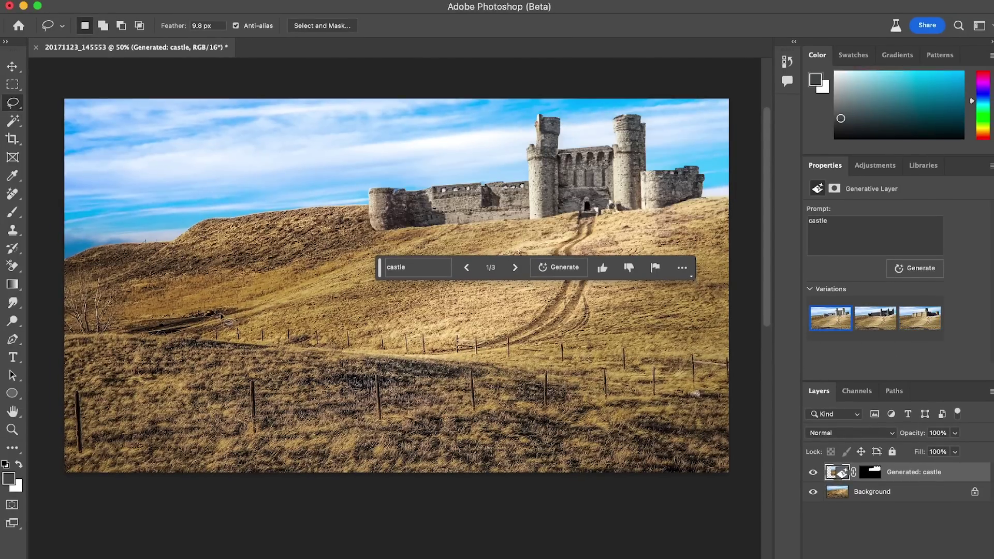
pyautogui.click(211, 323)
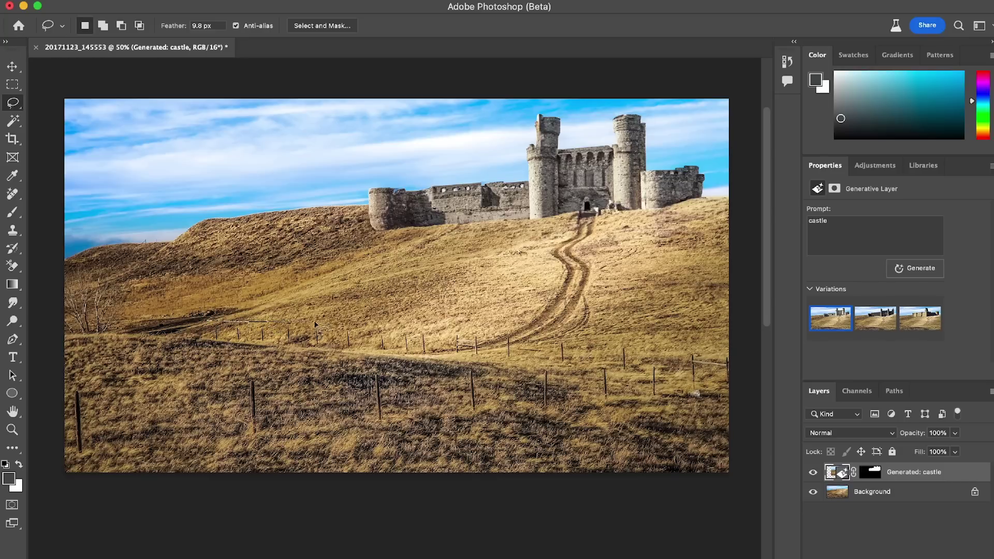
# Step: Lasso the middle fence line and replace it using a blank-prompt Generative Fill
pyautogui.moveTo(315, 325)
pyautogui.mouseDown()
pyautogui.moveTo(369, 326)
pyautogui.moveTo(483, 362)
pyautogui.moveTo(418, 356)
pyautogui.mouseUp()
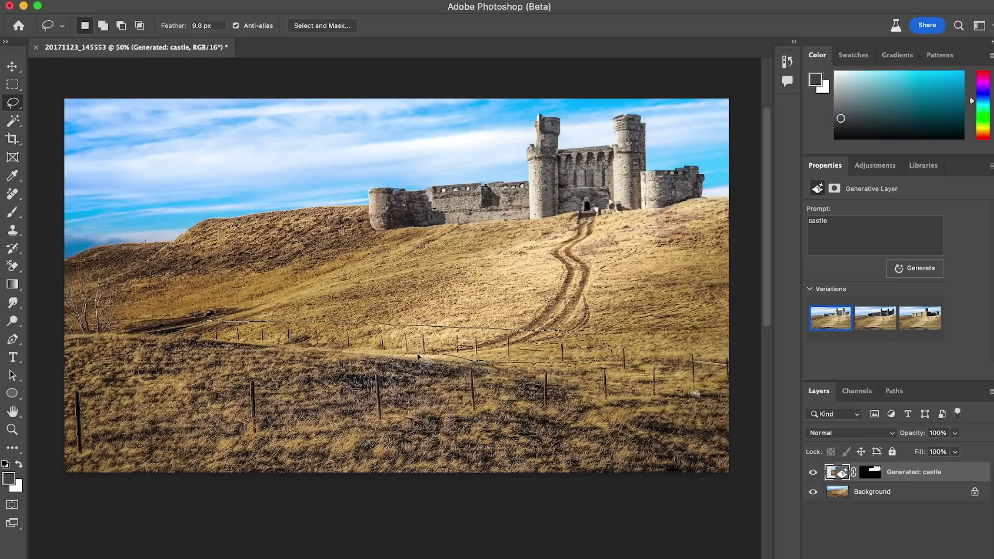
pyautogui.moveTo(341, 350)
pyautogui.mouseDown()
pyautogui.moveTo(209, 342)
pyautogui.moveTo(215, 324)
pyautogui.mouseUp()
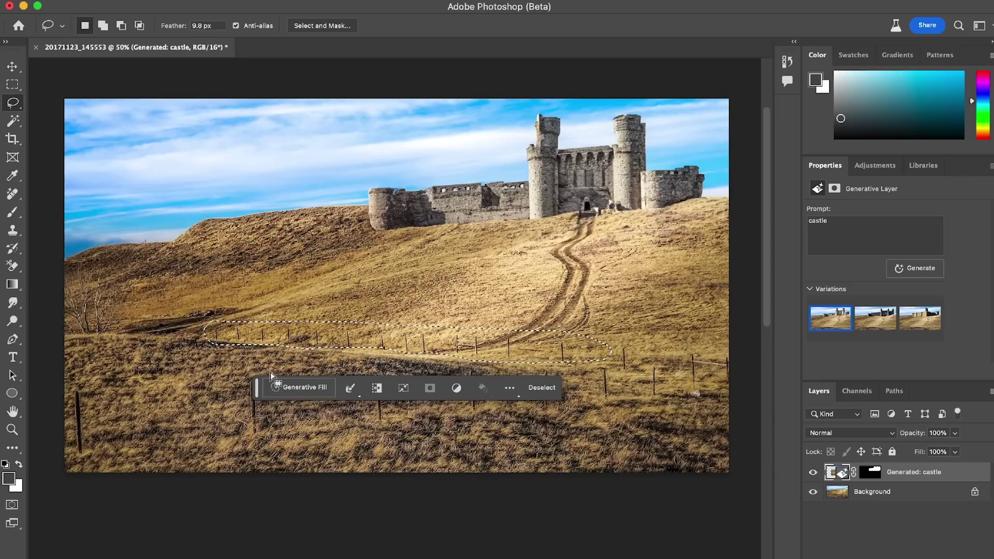
pyautogui.click(300, 388)
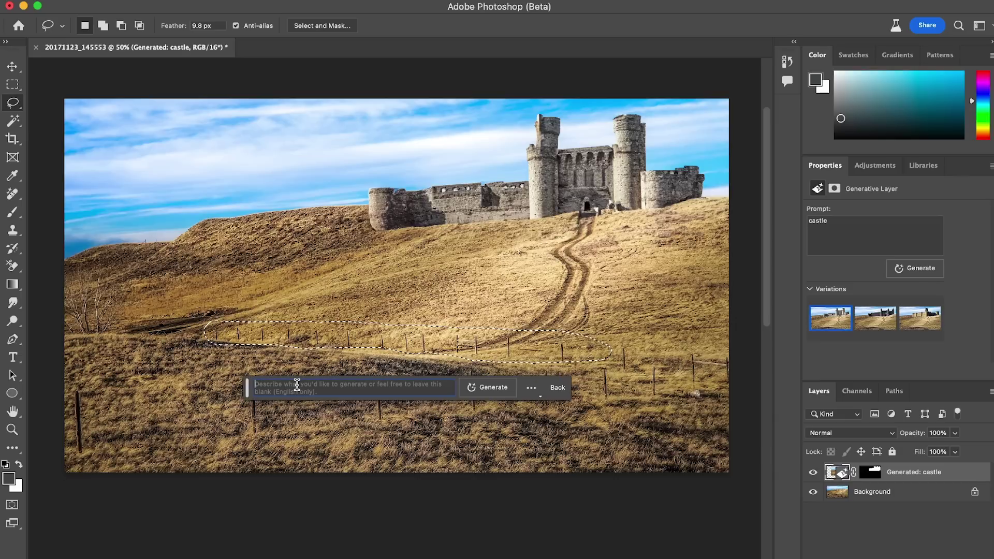
pyautogui.click(495, 391)
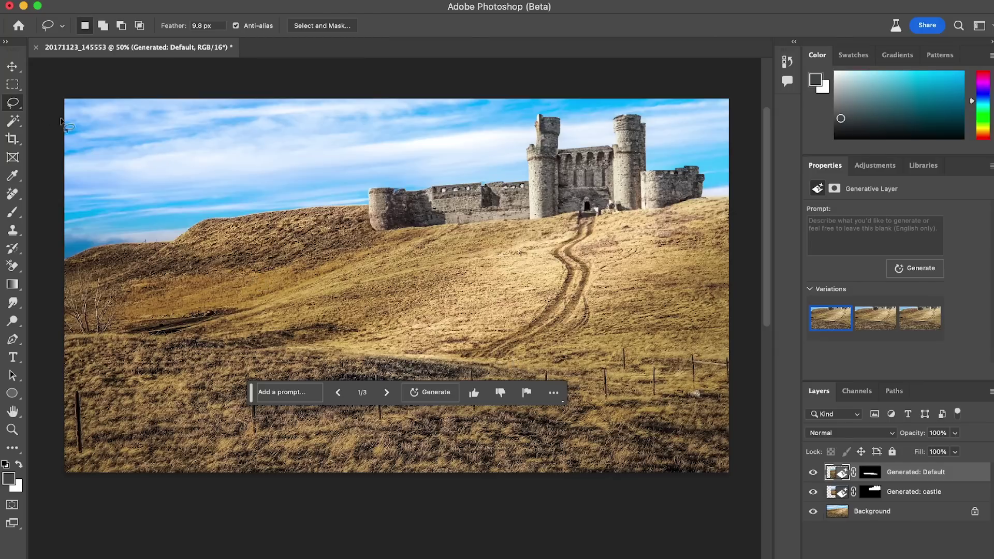
# Step: Draw a rectangular marquee on the hillside and generate 'truck carrying balloons' in it
pyautogui.click(13, 84)
pyautogui.moveTo(327, 317); pyautogui.dragTo(538, 369)
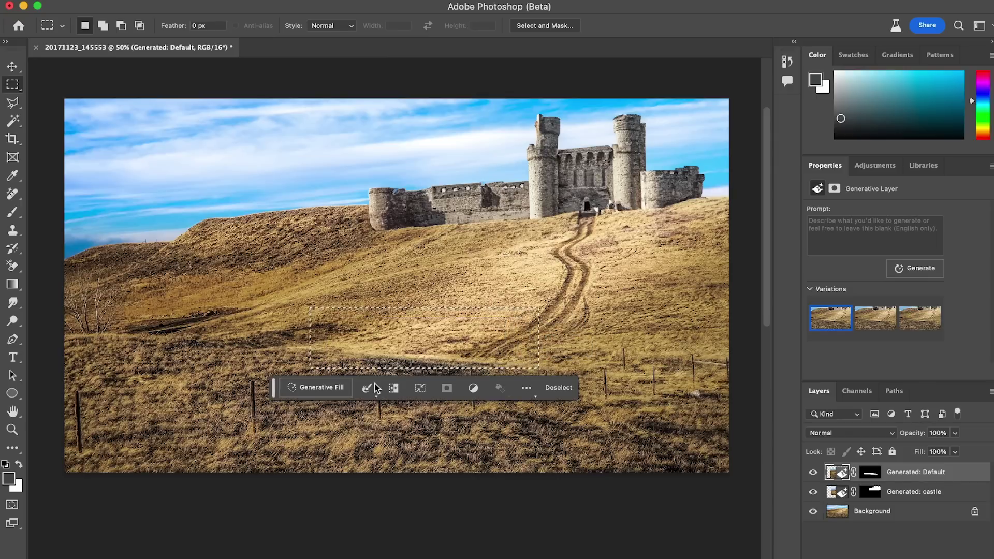
pyautogui.click(316, 388)
pyautogui.write('truck')
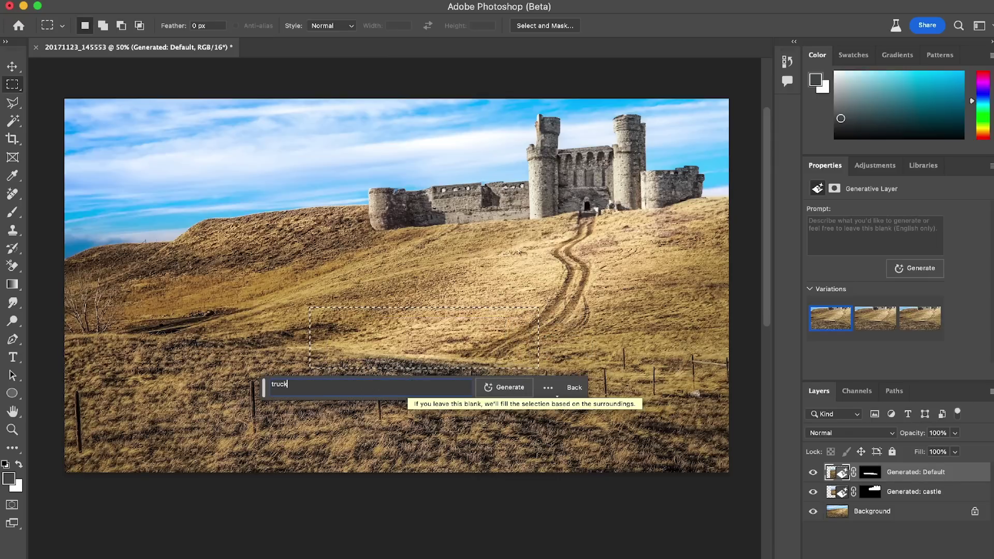
pyautogui.write(' carrying ba')
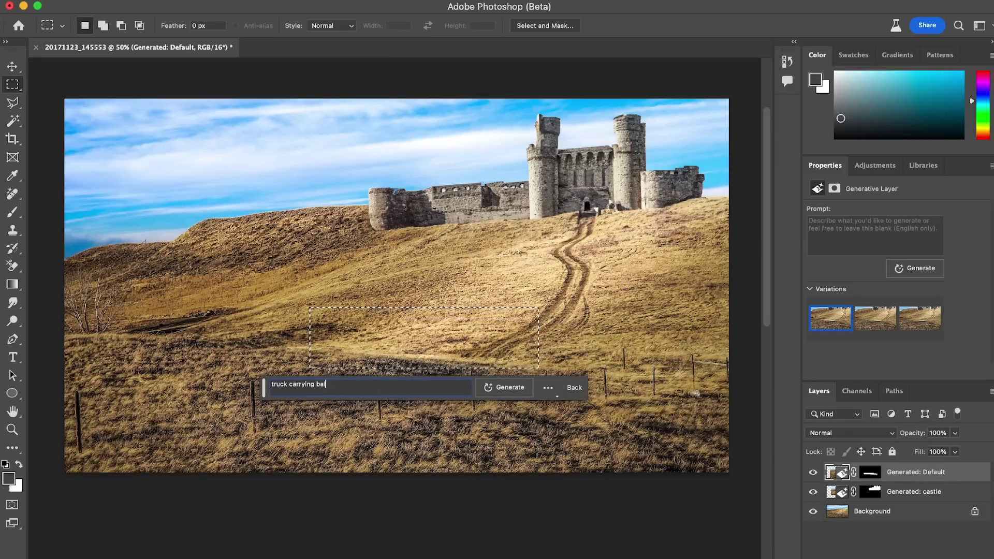
pyautogui.write('lloons')
pyautogui.click(505, 388)
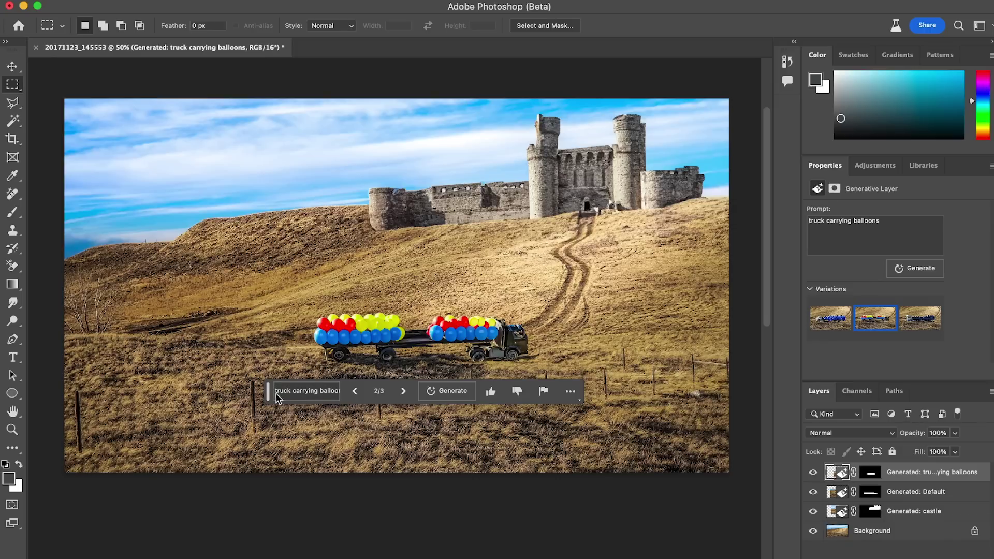
# Step: Pin the generation bar above the image, zoom out to 33.3%, and shift the photo lower left
pyautogui.moveTo(268, 392); pyautogui.dragTo(186, 64)
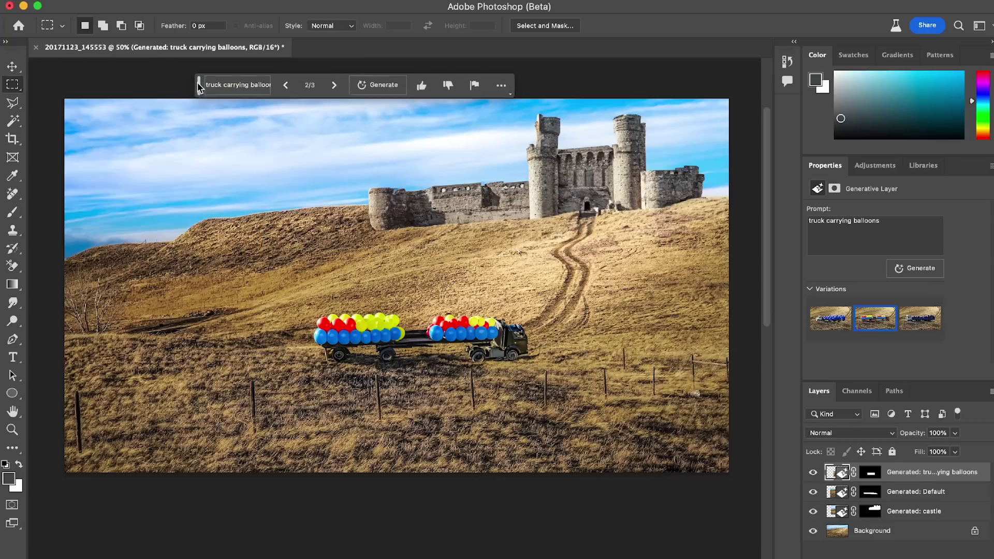
pyautogui.click(497, 81)
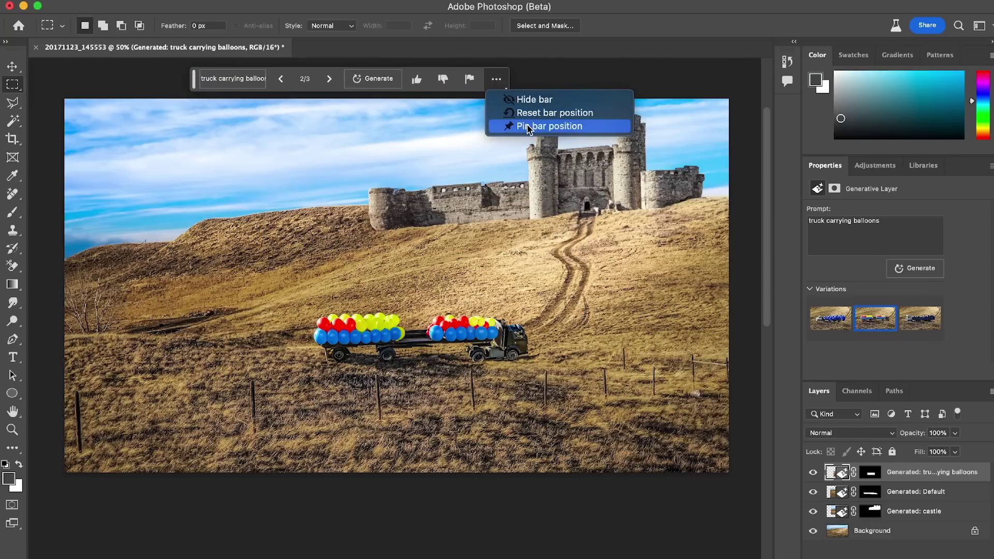
pyautogui.click(528, 127)
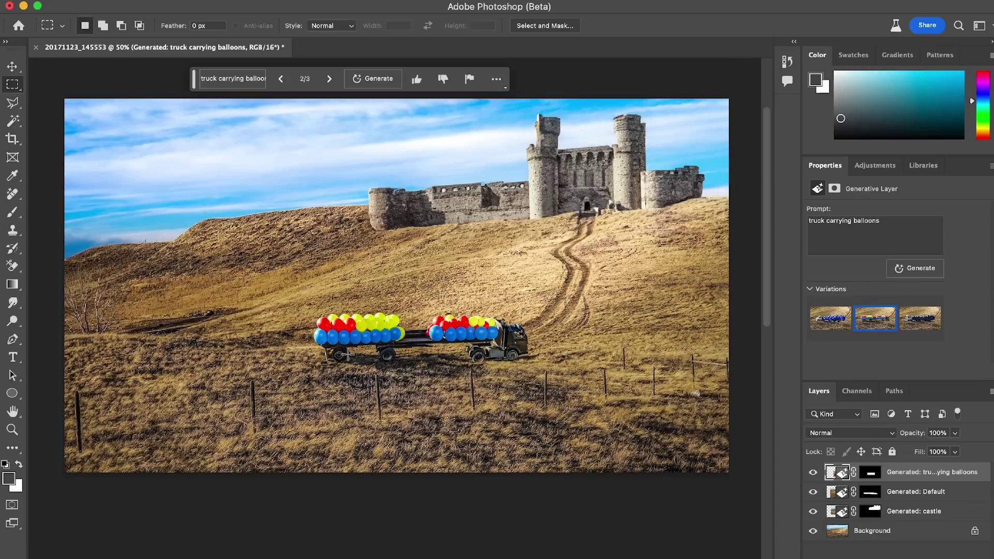
pyautogui.press('super+minus')
pyautogui.press('super+minus')
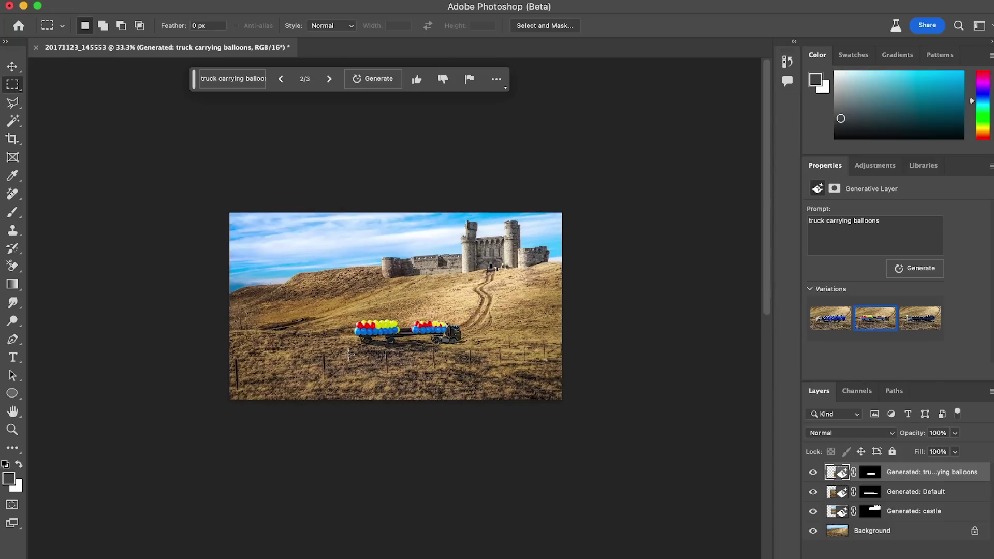
pyautogui.moveTo(430, 357); pyautogui.dragTo(294, 443)
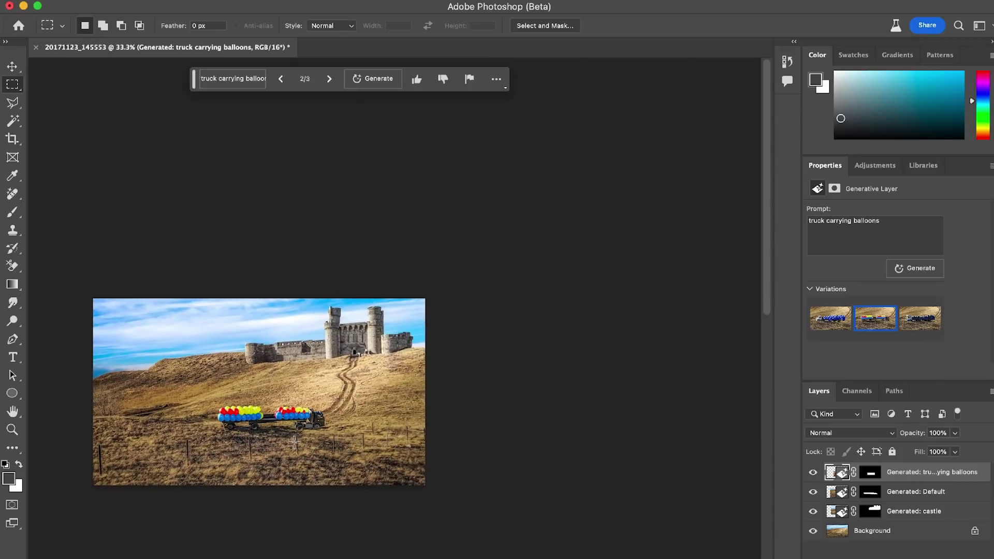
# Step: Crop outward to add white canvas above and right, then marquee the original photo area
pyautogui.click(14, 141)
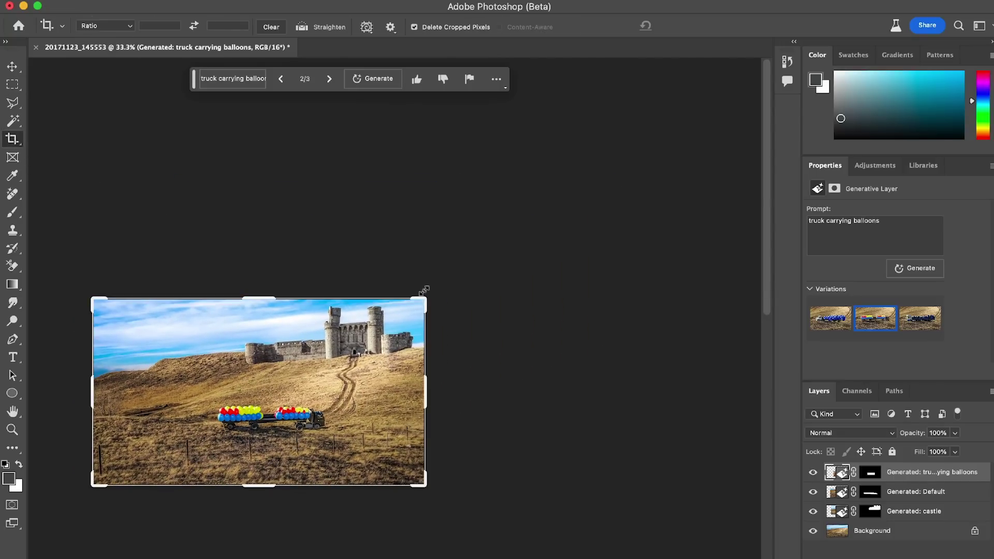
pyautogui.moveTo(426, 297); pyautogui.dragTo(542, 266)
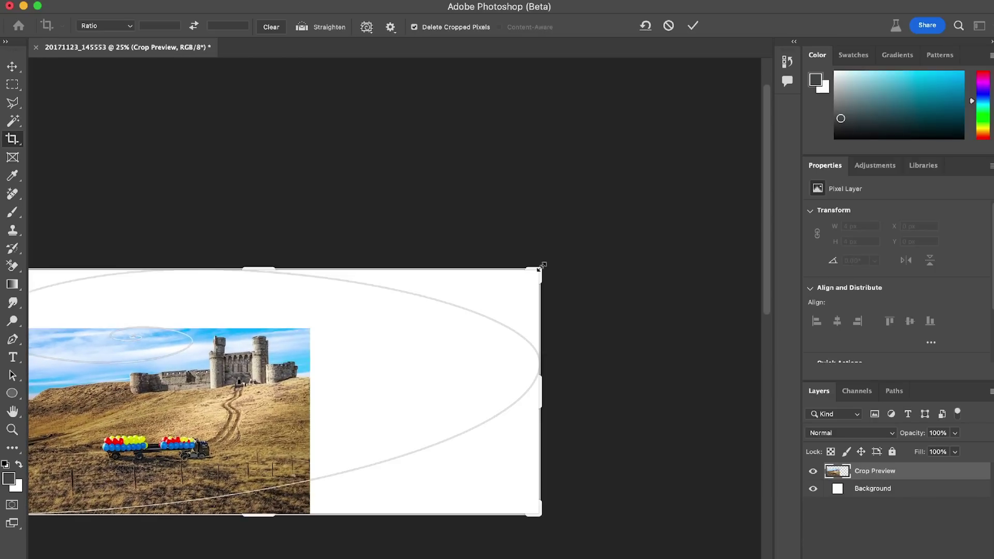
pyautogui.press('Return')
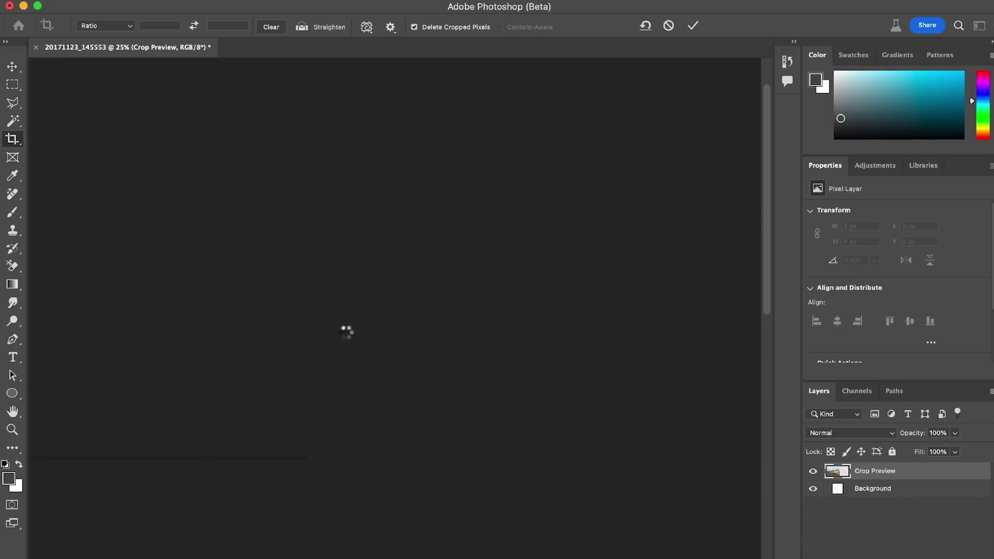
pyautogui.moveTo(425, 321); pyautogui.dragTo(415, 268)
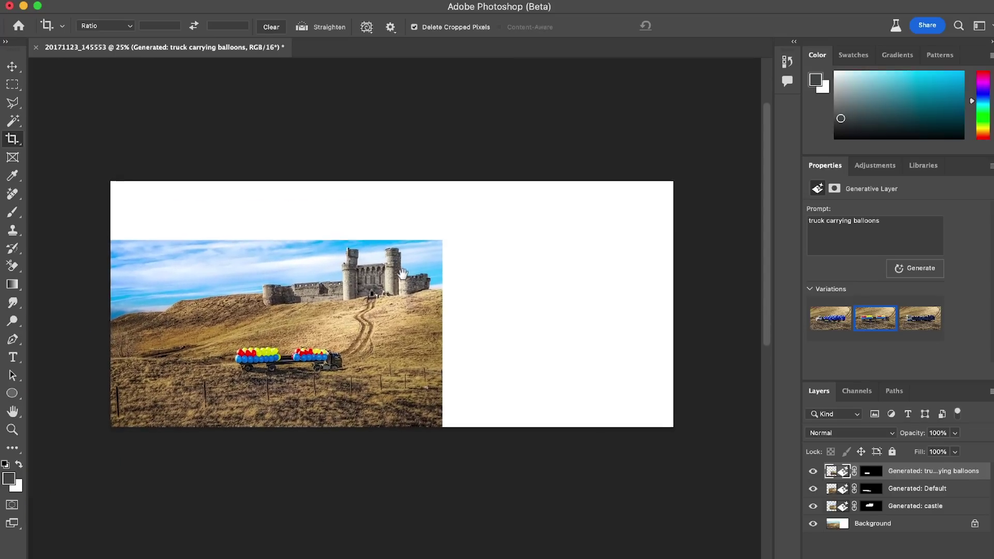
pyautogui.press('m')
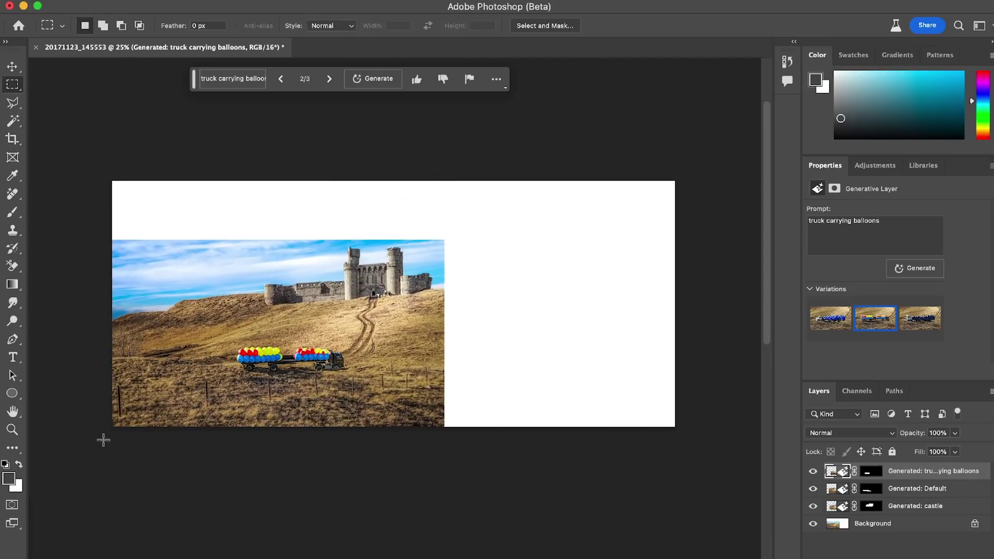
pyautogui.moveTo(111, 428); pyautogui.dragTo(438, 242)
# Step: Invert the selection, fill the blank margins with empty-prompt Generative Fill, and keep variation 3
pyautogui.press('super+shift+i')
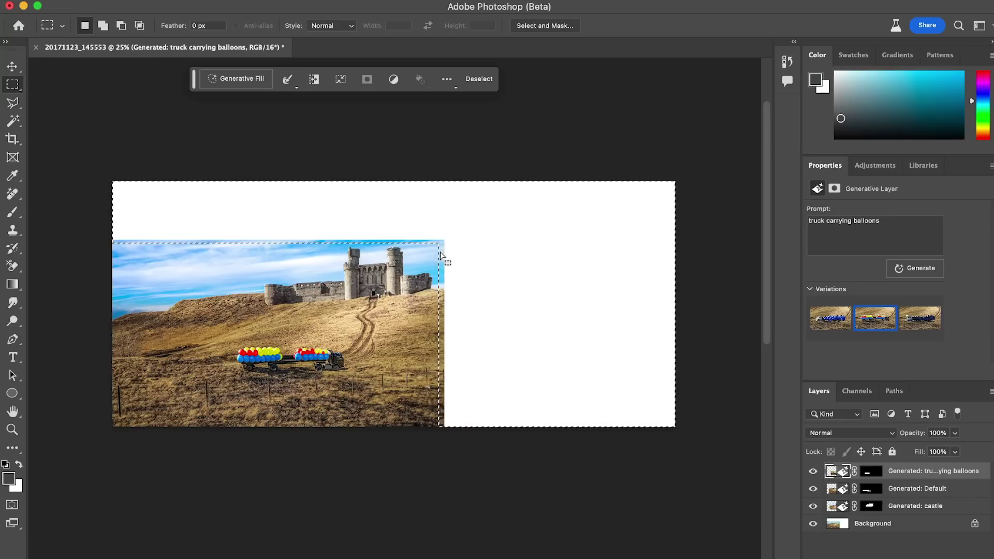
pyautogui.scroll(2, 440, 255)
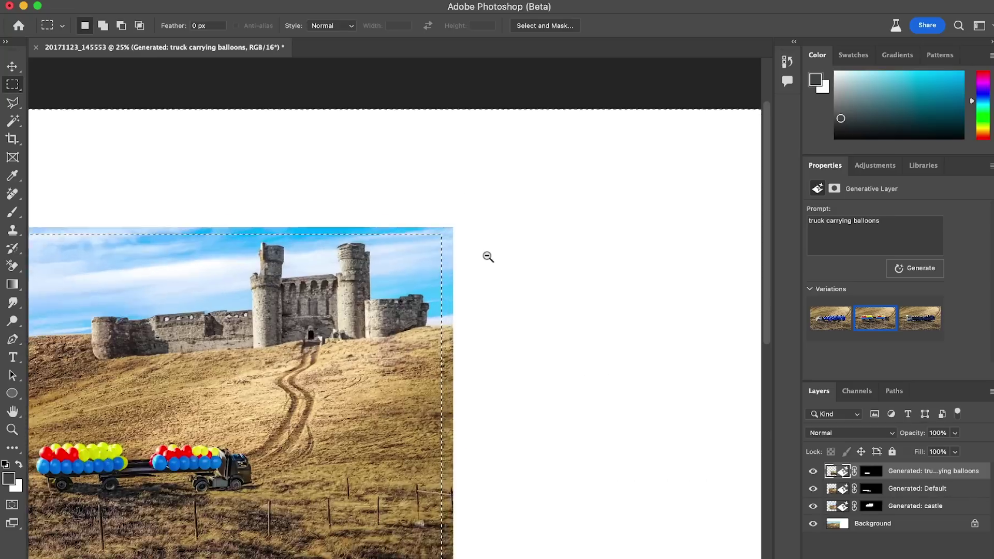
pyautogui.scroll(-4, 489, 257)
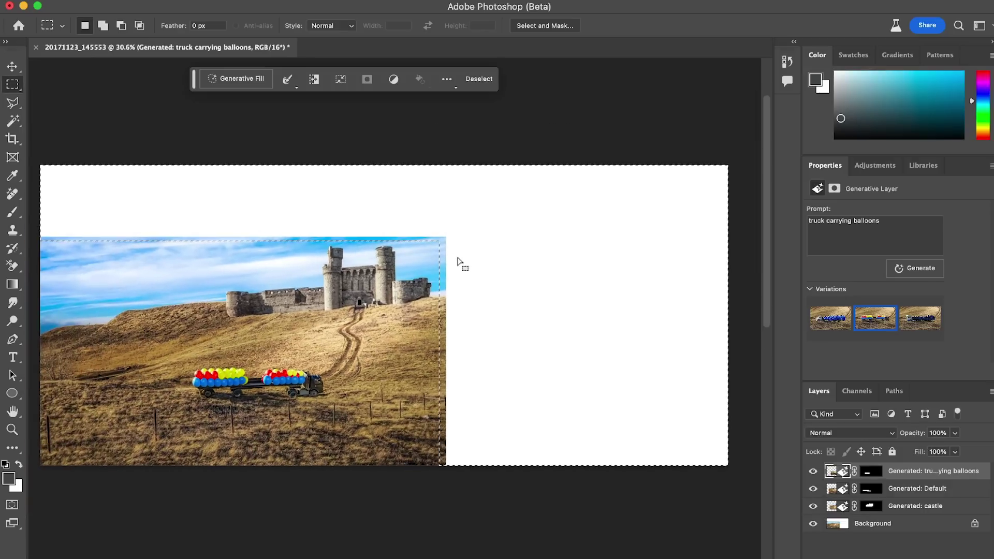
pyautogui.click(234, 80)
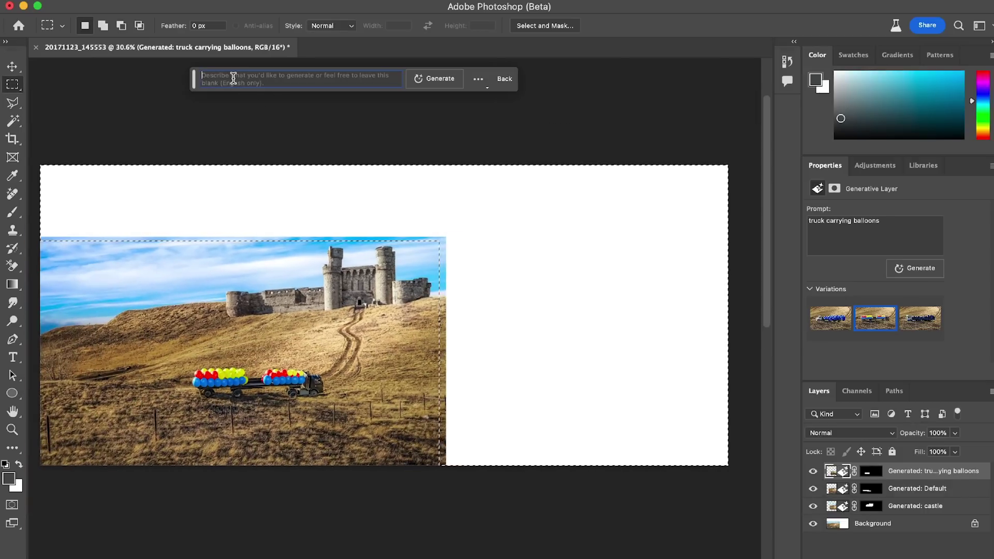
pyautogui.click(430, 79)
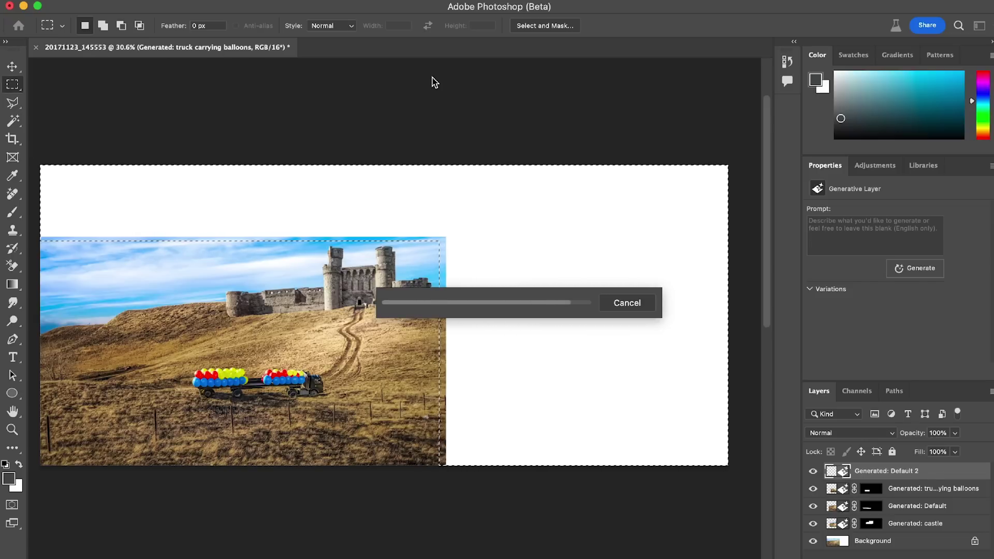
pyautogui.click(828, 323)
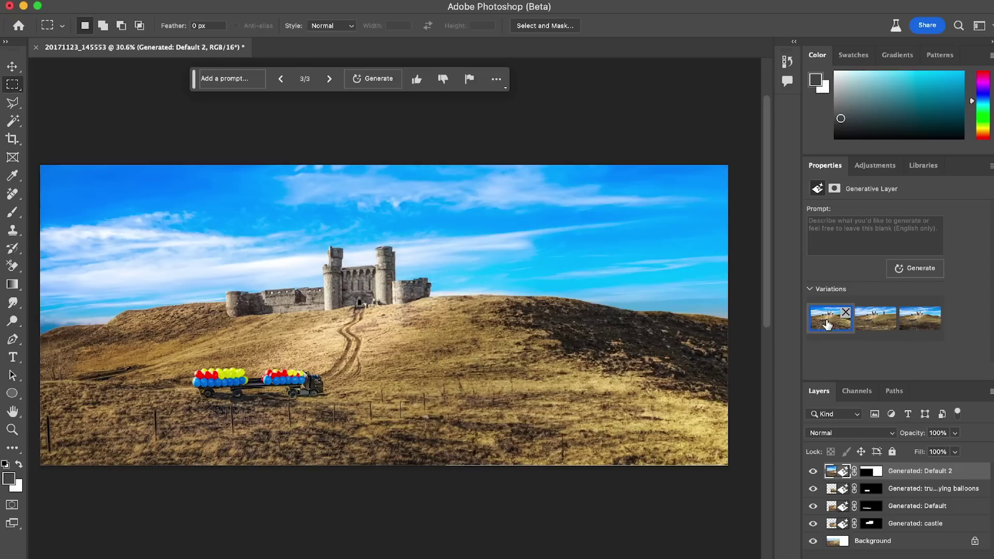
pyautogui.click(913, 325)
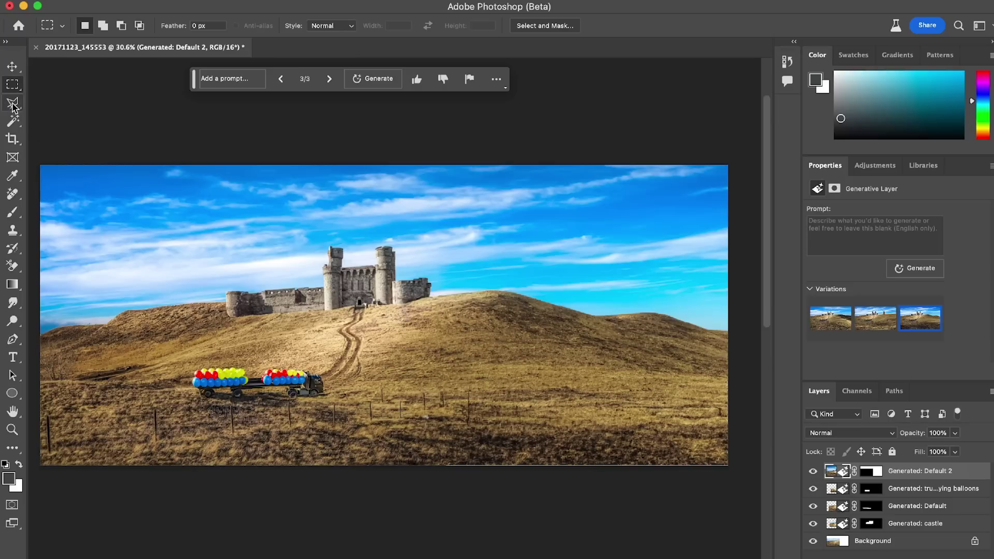
# Step: Lasso a region of sky just above the castle
pyautogui.moveTo(12, 102); pyautogui.dragTo(46, 103)
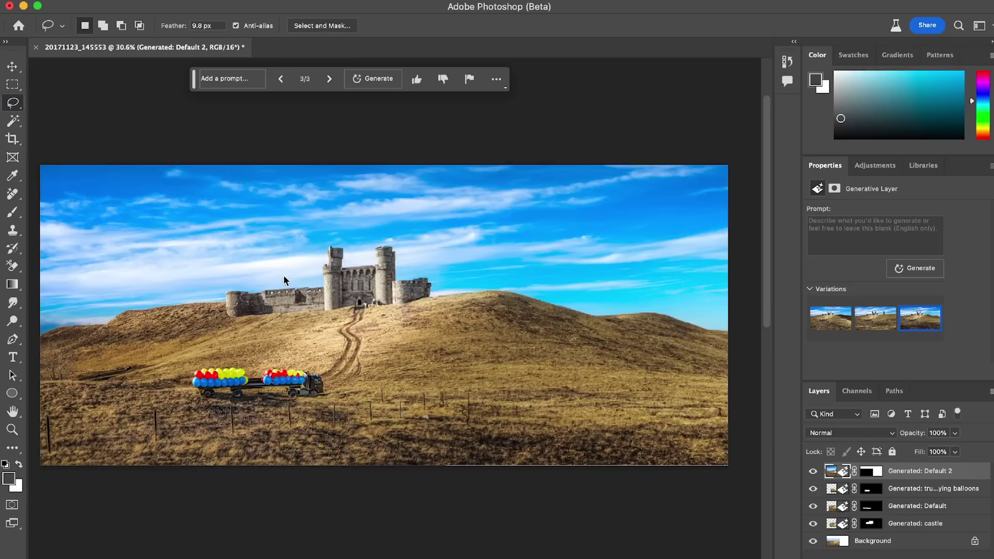
pyautogui.moveTo(272, 276); pyautogui.dragTo(264, 269)
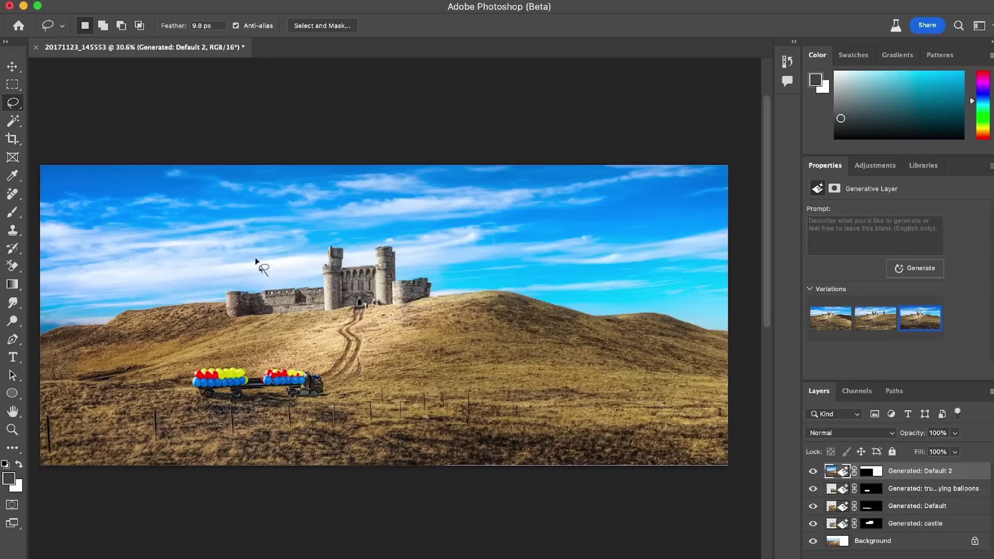
pyautogui.moveTo(241, 213)
pyautogui.mouseDown()
pyautogui.moveTo(301, 182)
pyautogui.moveTo(347, 182)
pyautogui.mouseUp()
pyautogui.moveTo(441, 228)
pyautogui.mouseDown()
pyautogui.moveTo(434, 250)
pyautogui.moveTo(400, 234)
pyautogui.moveTo(359, 238)
pyautogui.moveTo(265, 274)
pyautogui.mouseUp()
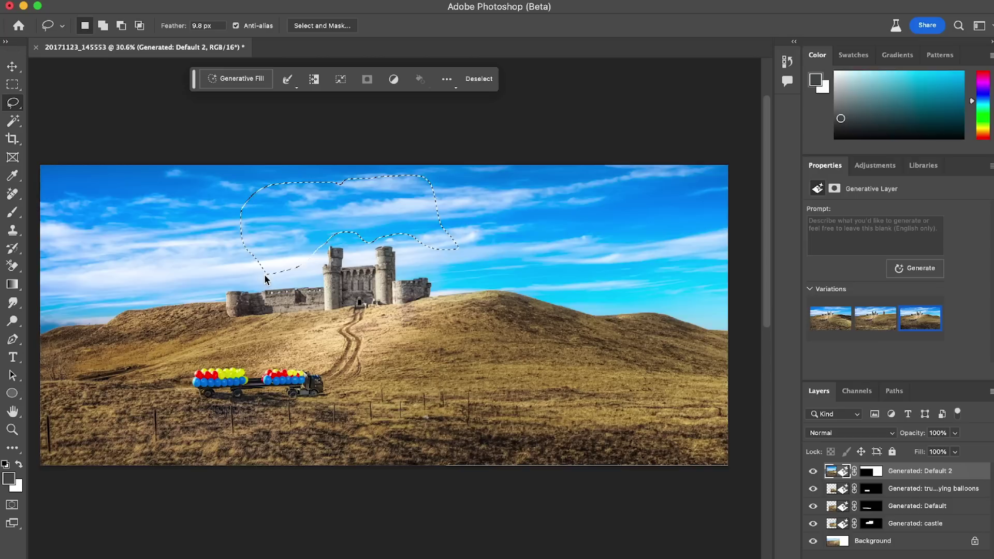
# Step: Generate 'fireworks' in the selected sky and keep the second variation
pyautogui.click(231, 79)
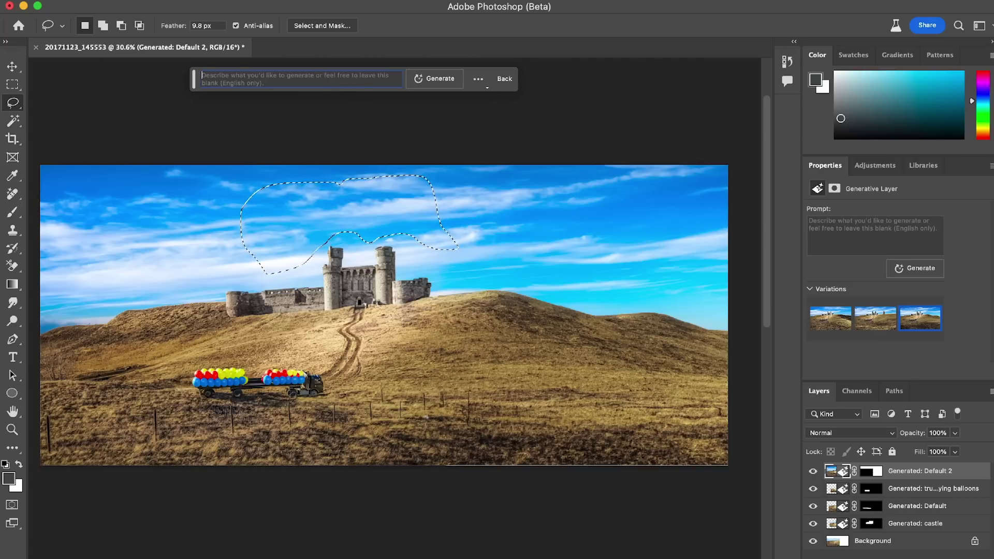
pyautogui.write('fireworks')
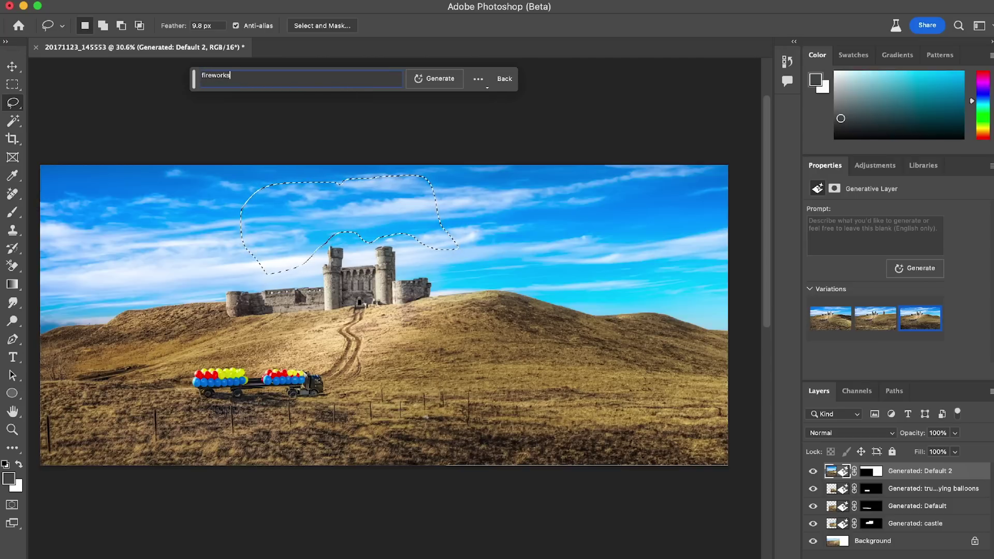
pyautogui.click(434, 78)
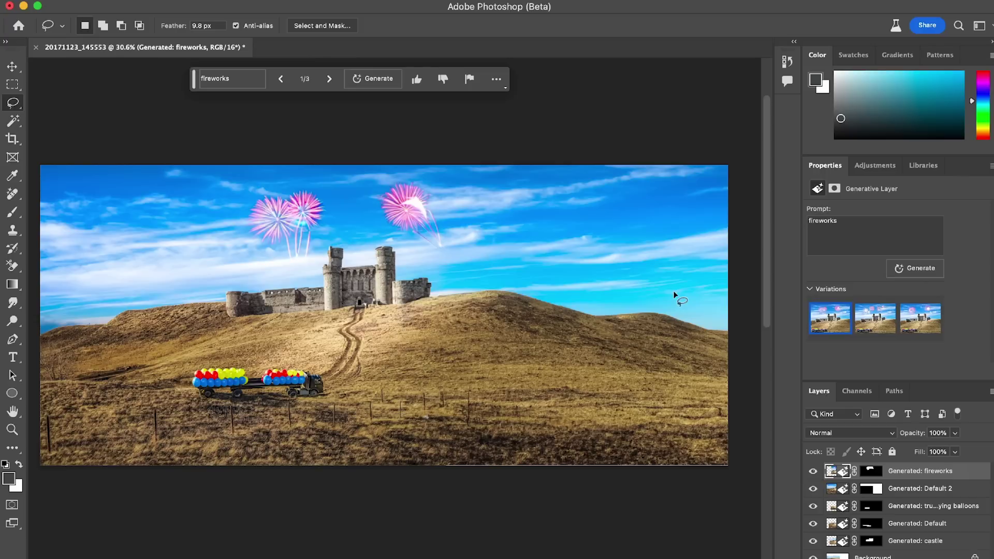
pyautogui.click(862, 323)
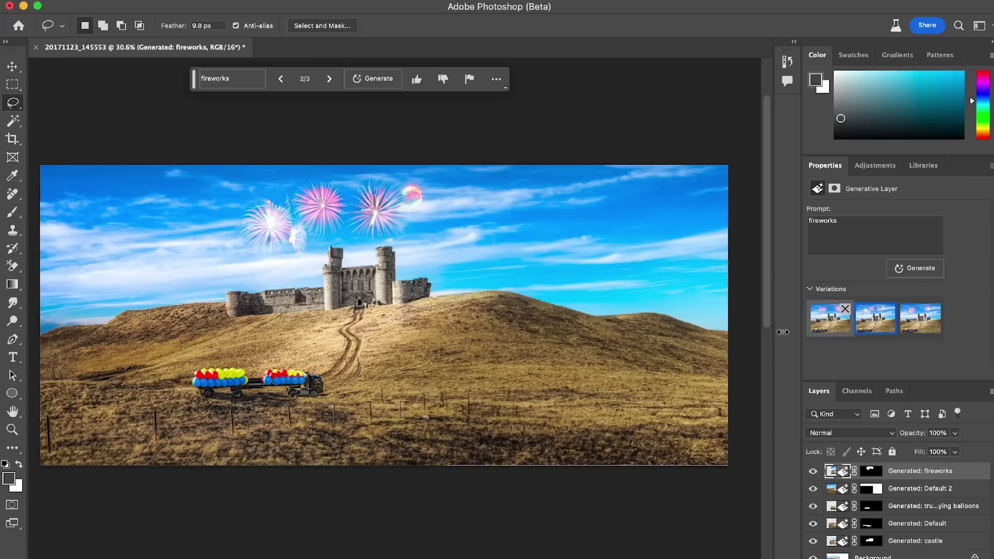
# Step: Crop the canvas by pulling its right edge inward and committing
pyautogui.press('c')
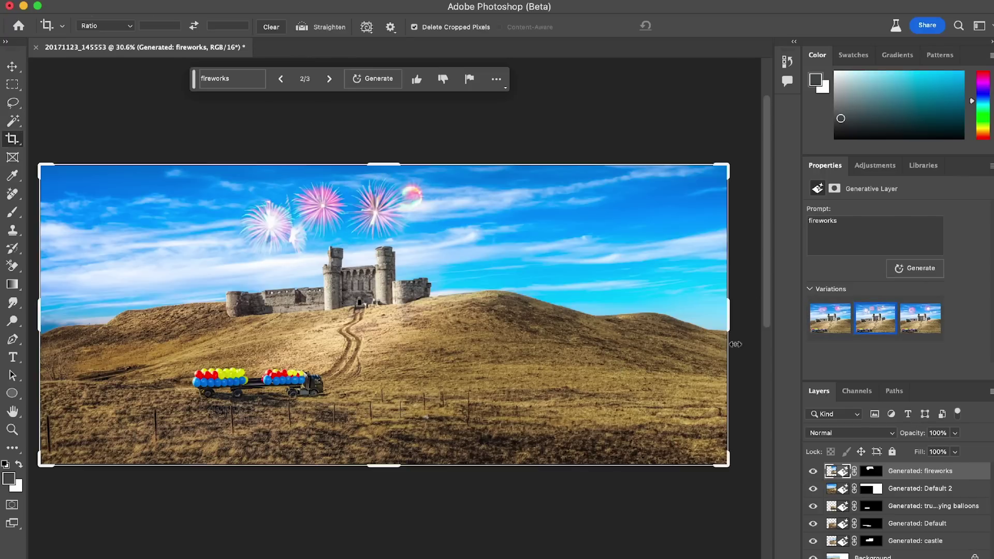
pyautogui.moveTo(729, 307); pyautogui.dragTo(667, 305)
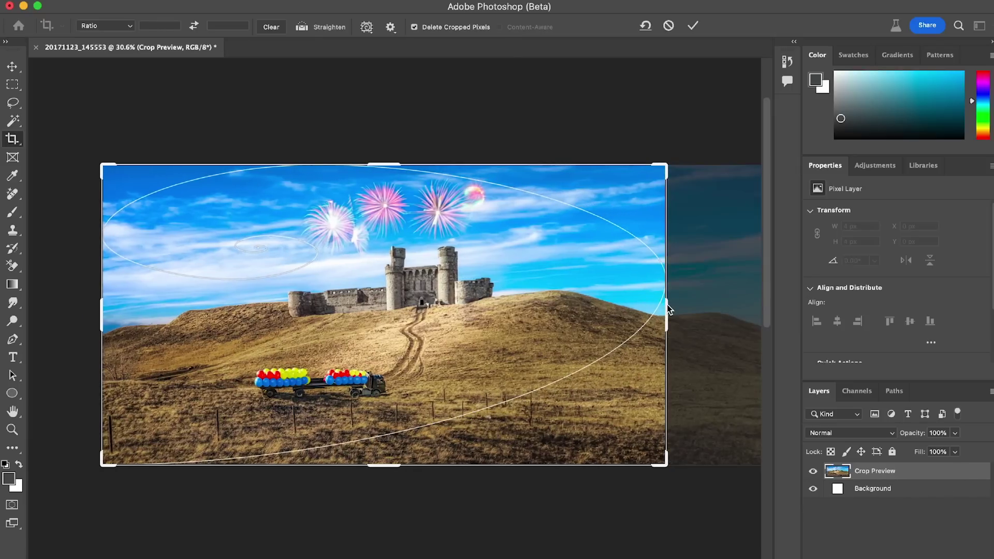
pyautogui.press('Return')
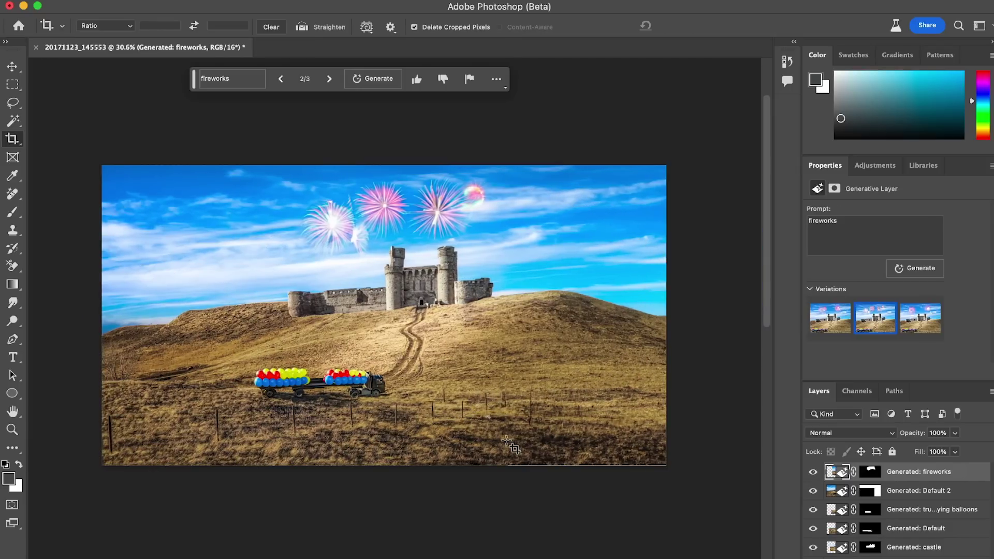